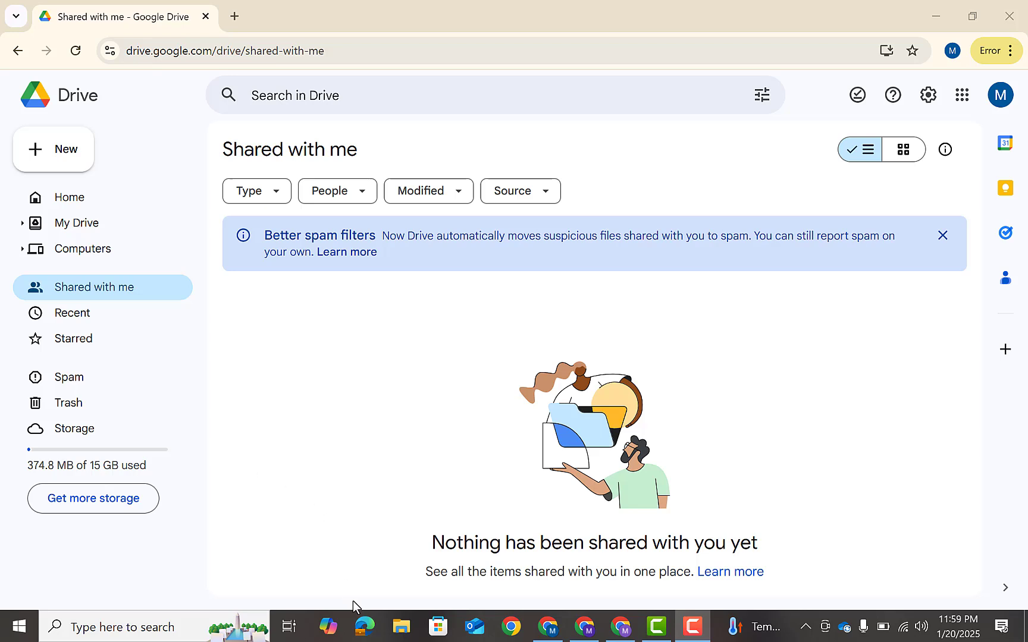
Bring the main account's Shared with me window to the front
click(577, 637)
click(611, 635)
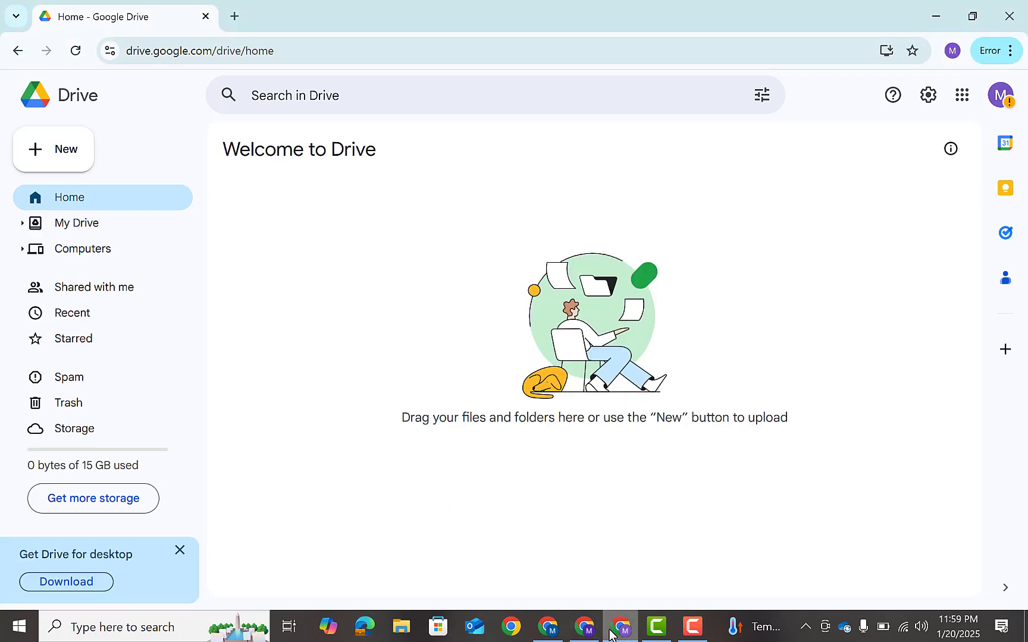
click(592, 630)
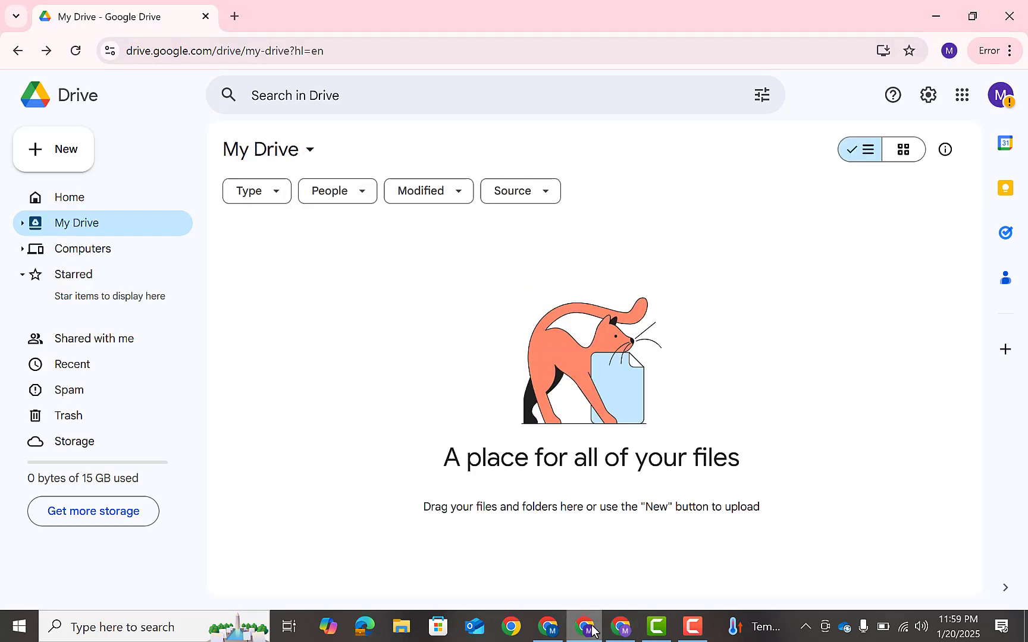
click(619, 631)
click(549, 630)
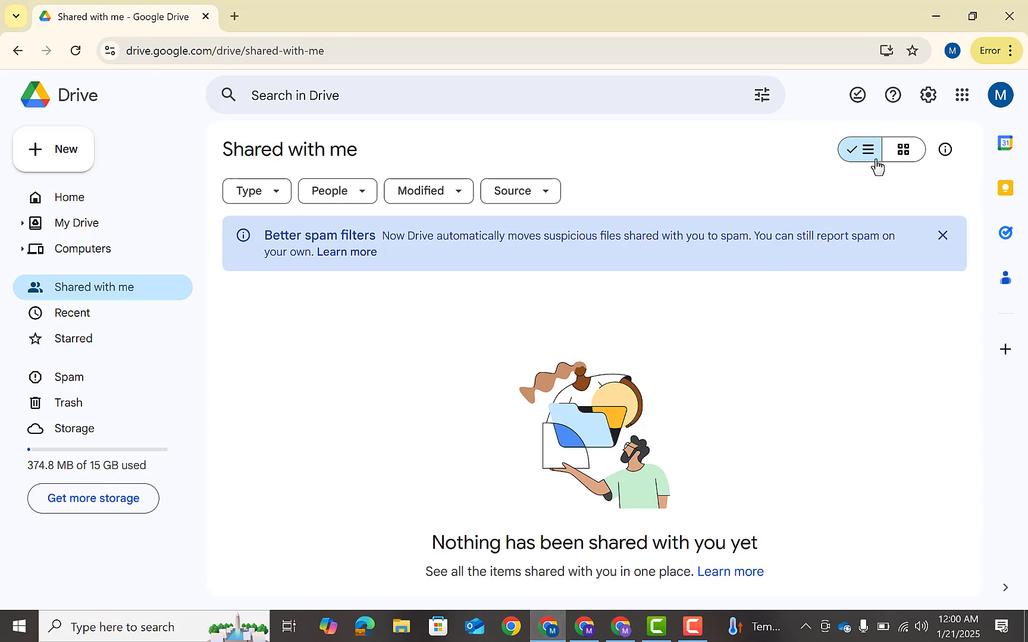
Check the main account's e-mail address, then switch to the second account's empty My Drive
click(1001, 95)
triple_click(832, 144)
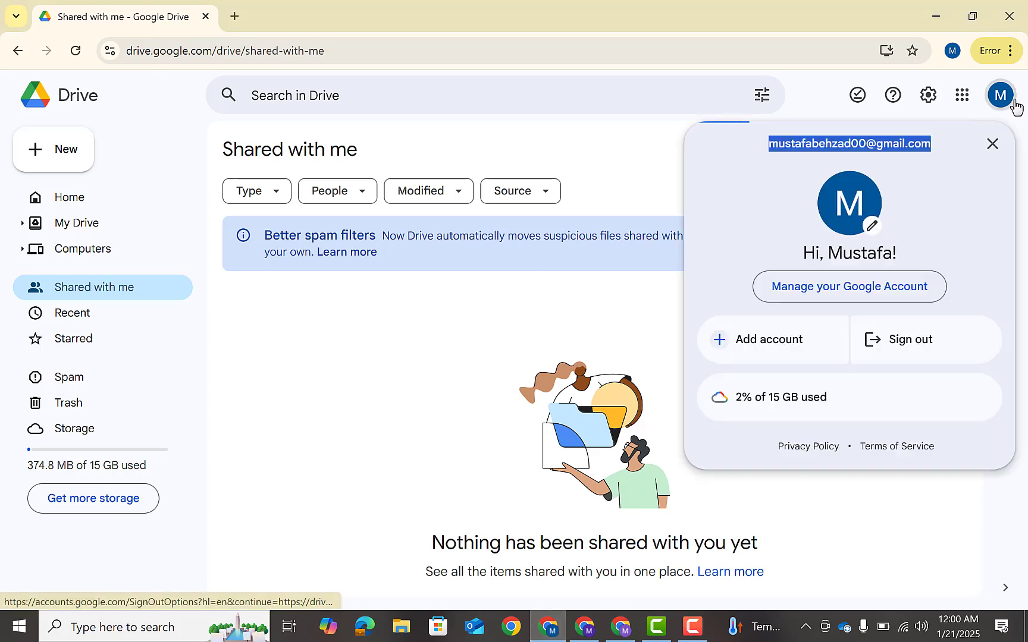
click(831, 146)
drag(932, 144, 764, 149)
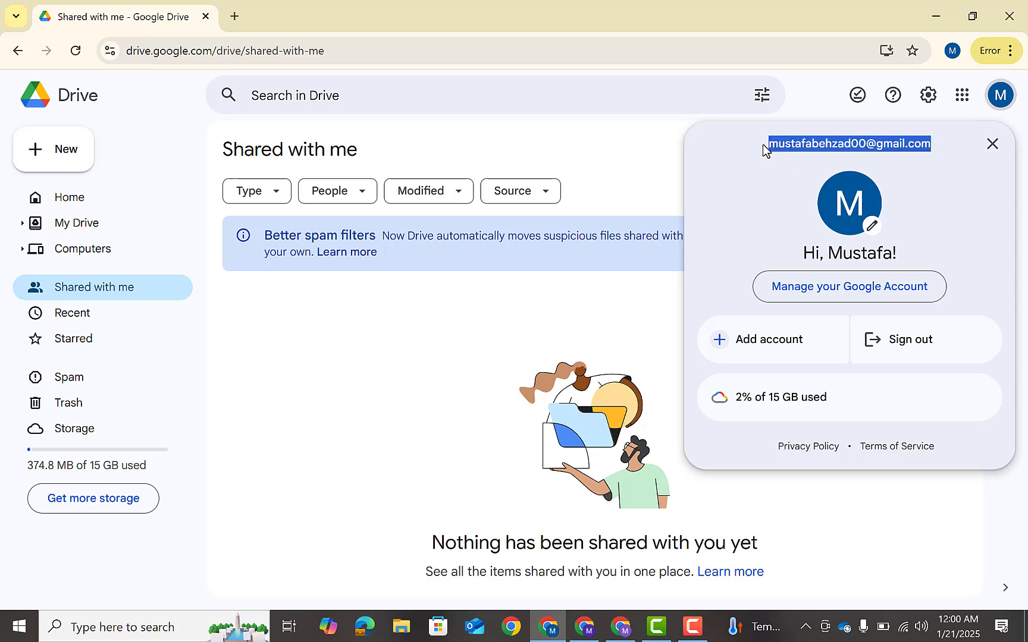
click(992, 143)
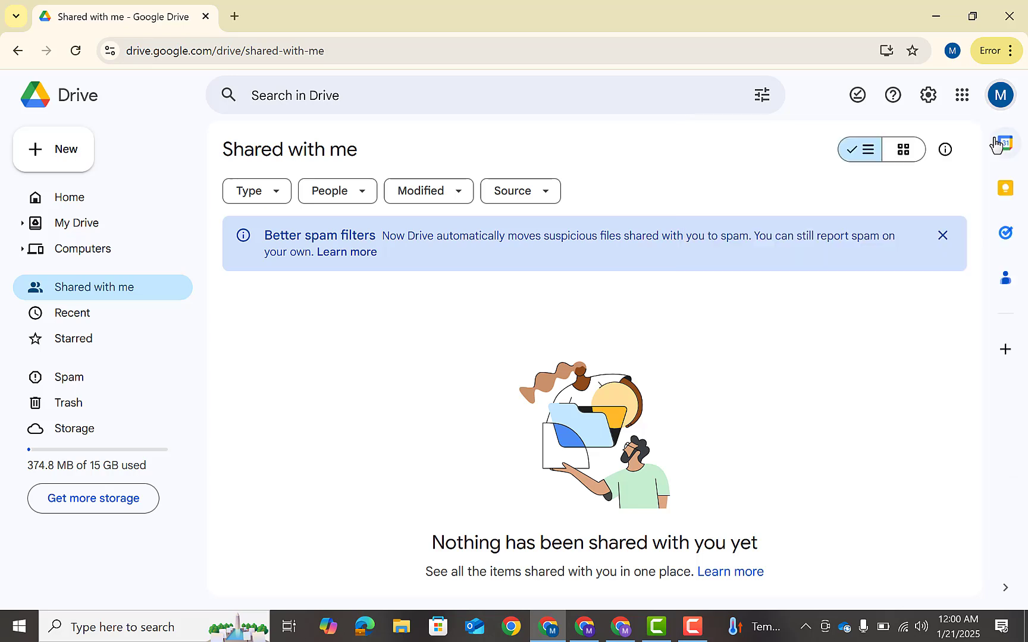
click(585, 626)
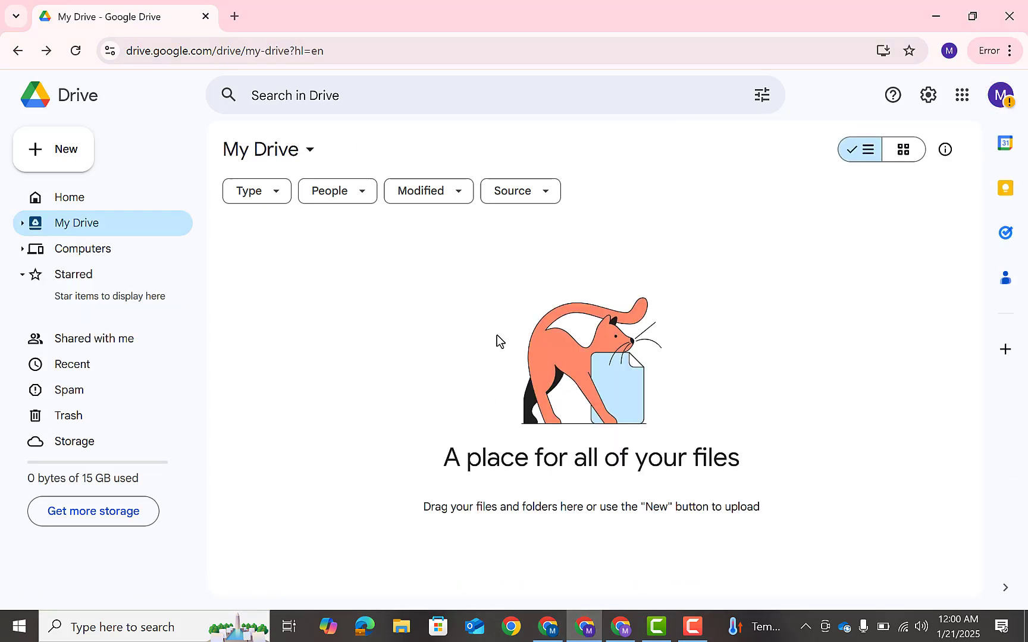
Create a new folder named 'Work' in the second account's My Drive
click(83, 165)
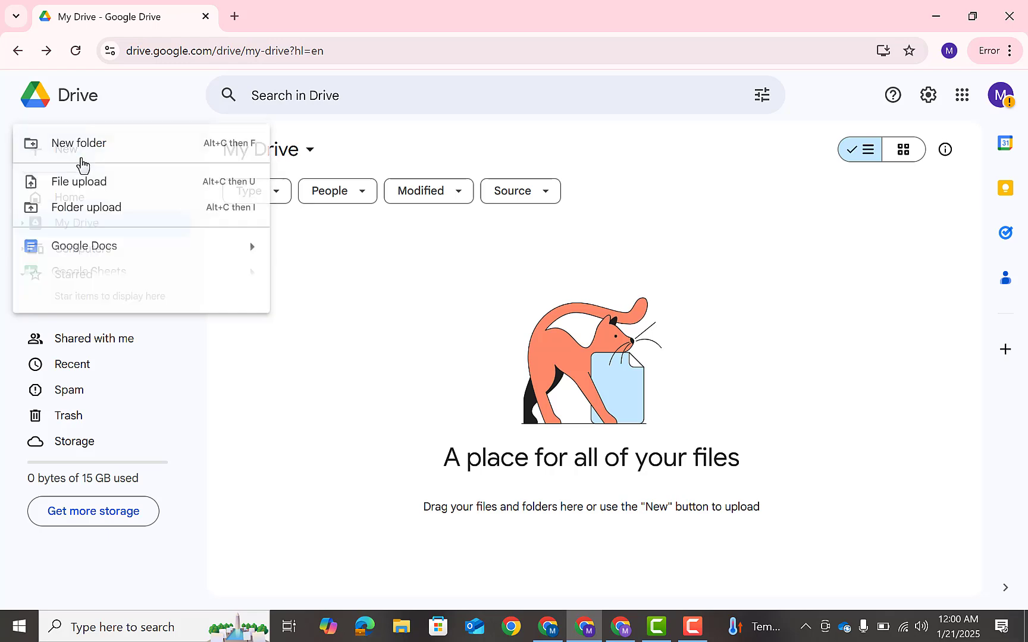
click(133, 156)
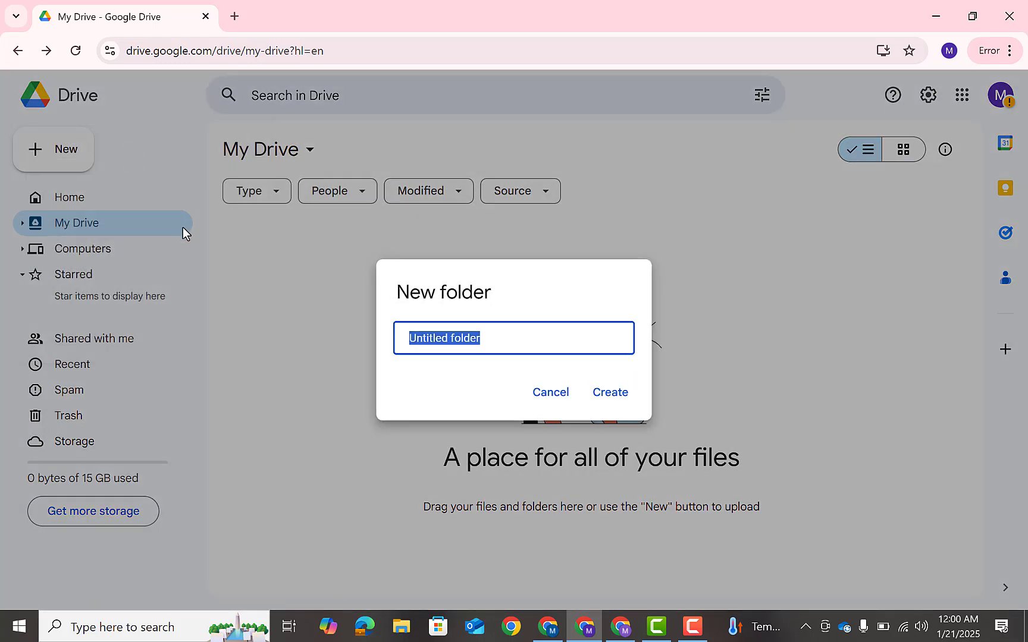
text(Work)
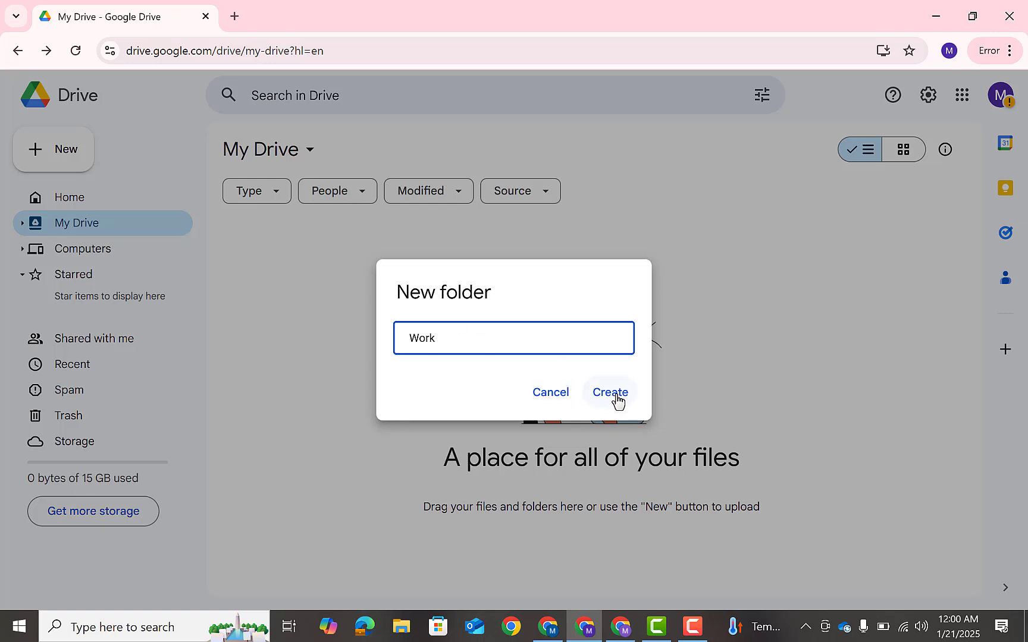
click(613, 395)
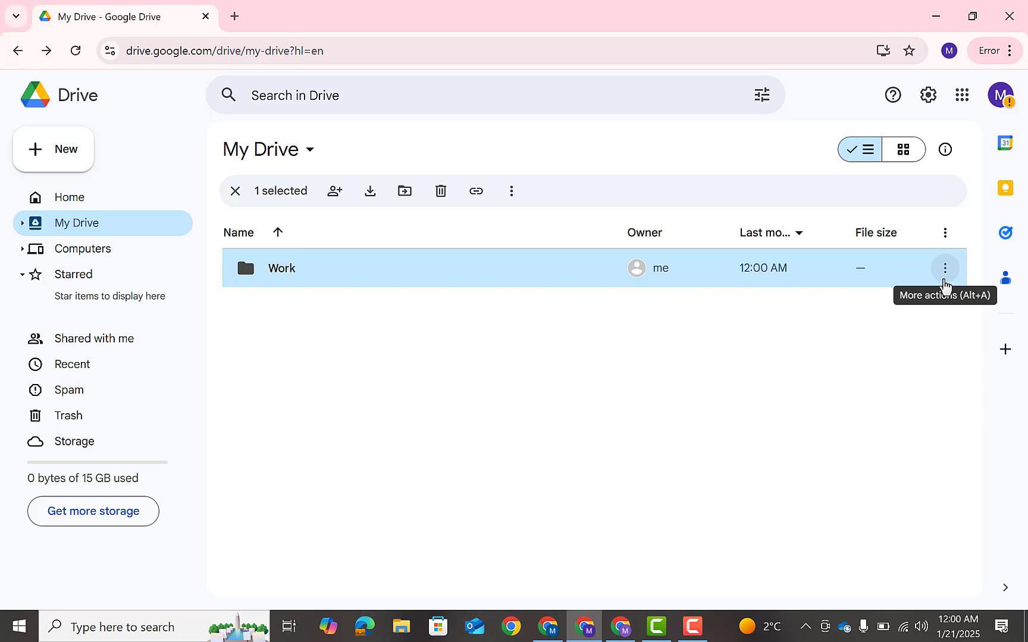
Share the Work folder with the main account as Editor
click(944, 272)
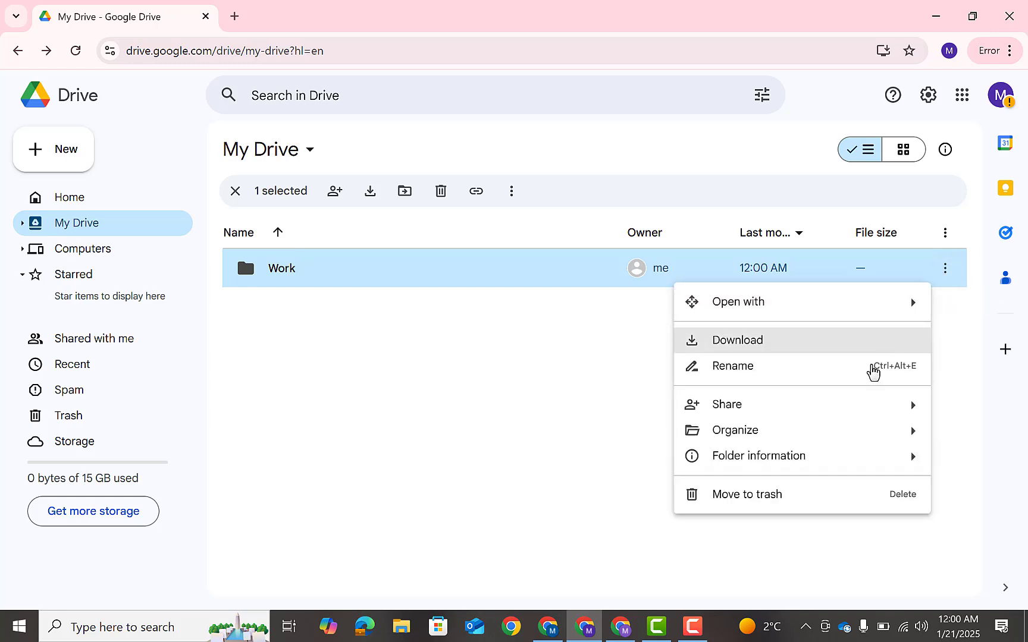
mouse_move(862, 409)
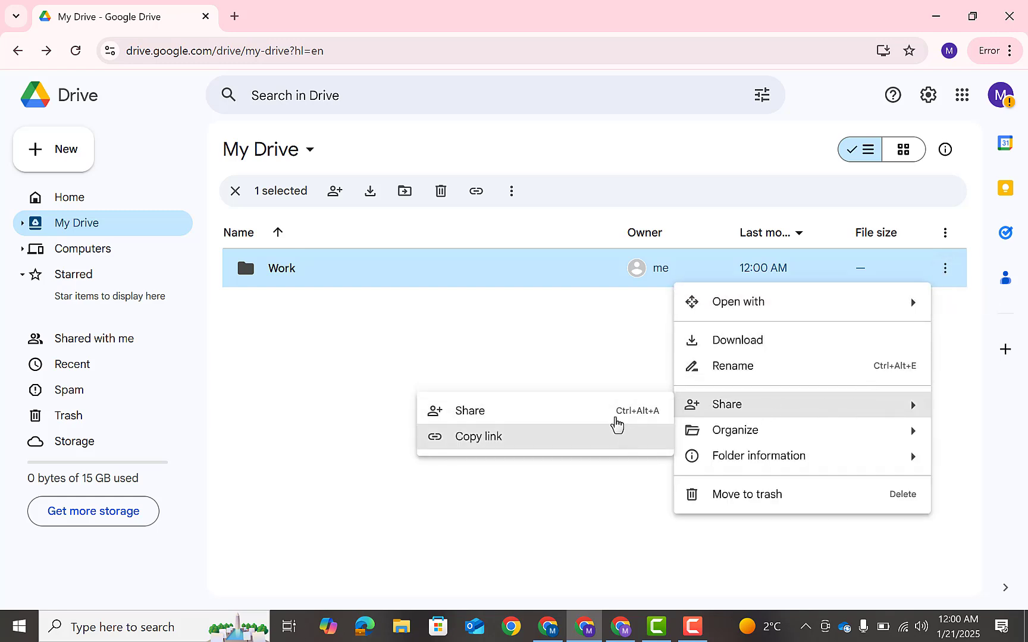
click(614, 417)
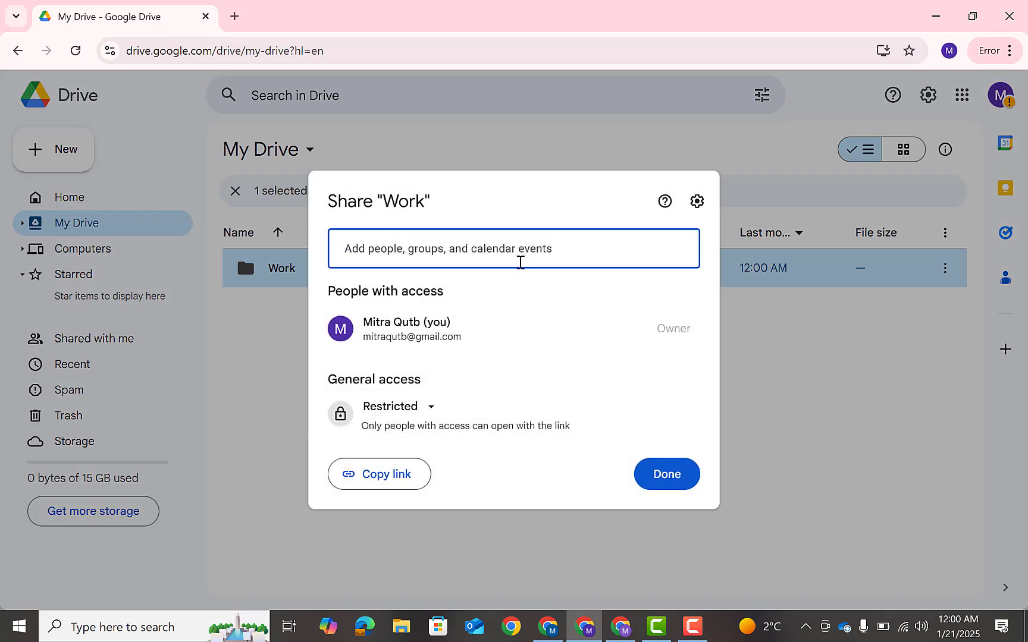
key(ctrl+v)
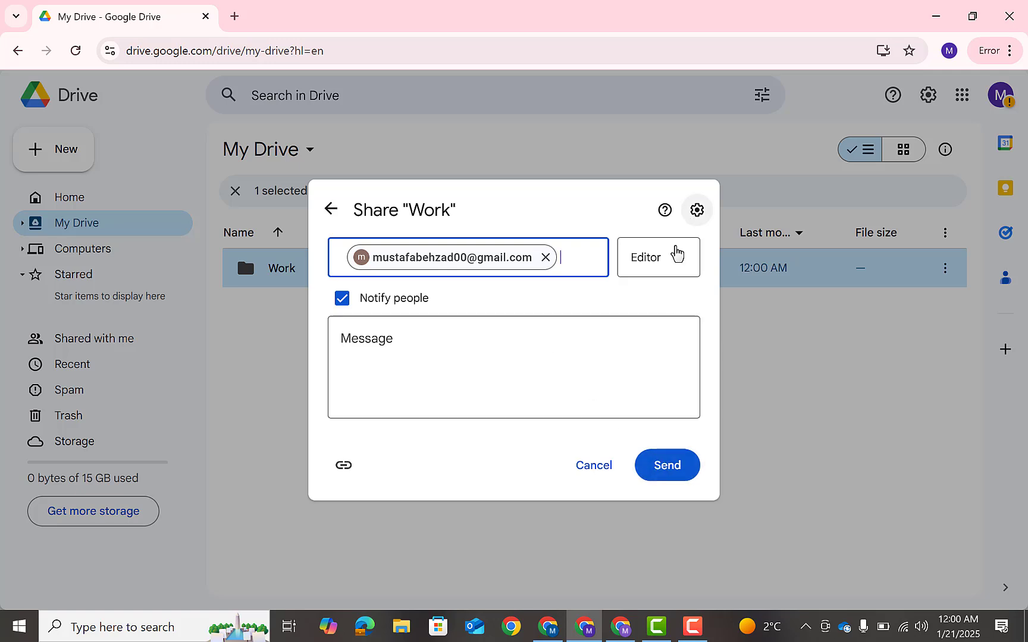
click(671, 264)
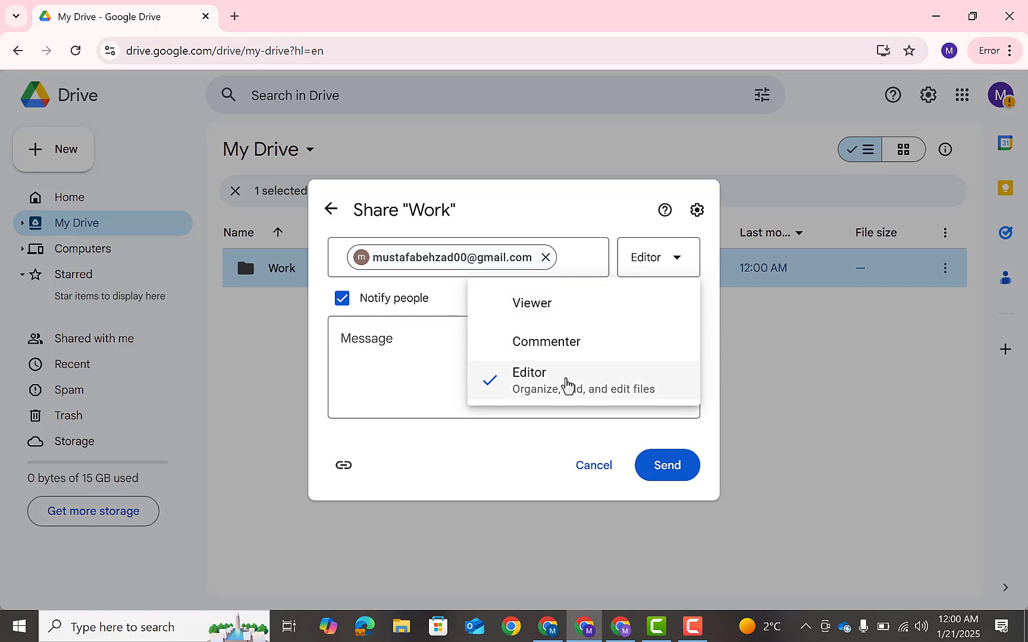
click(580, 391)
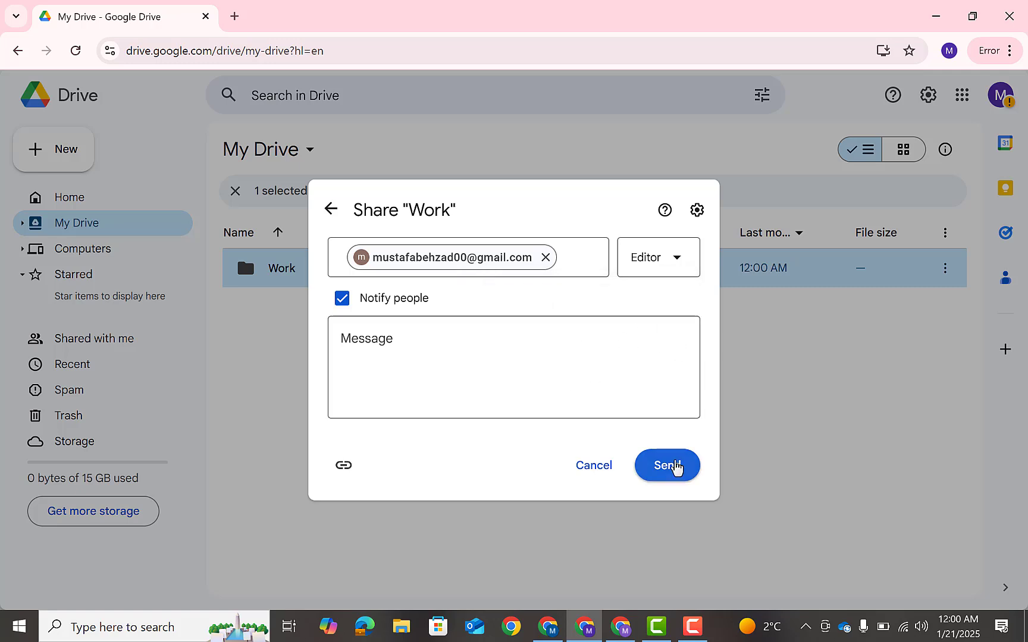
click(675, 466)
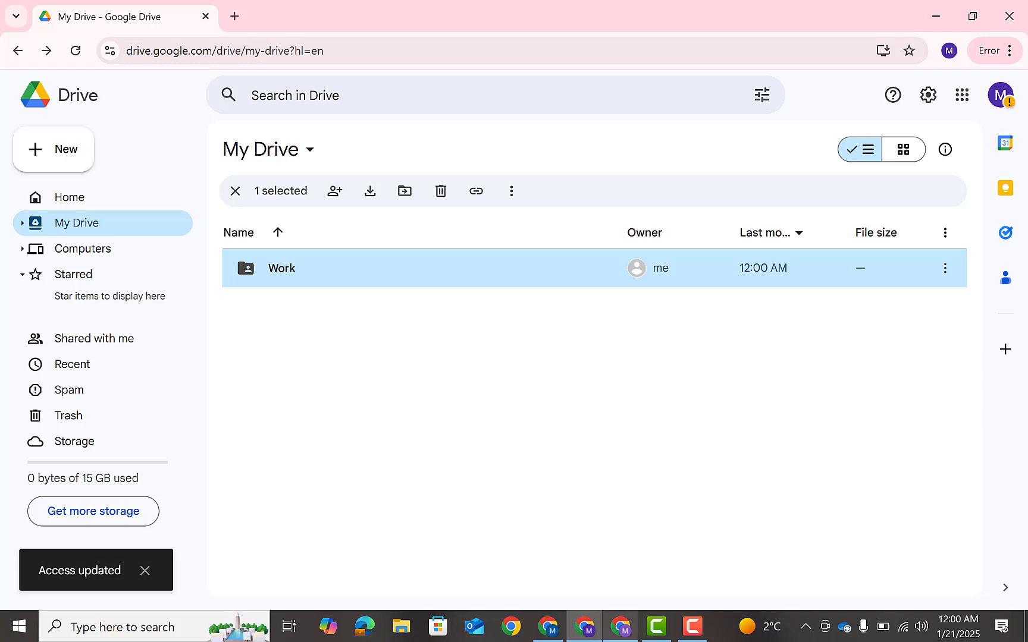
In the third account's Drive, create a folder named 'Personal files'
click(620, 626)
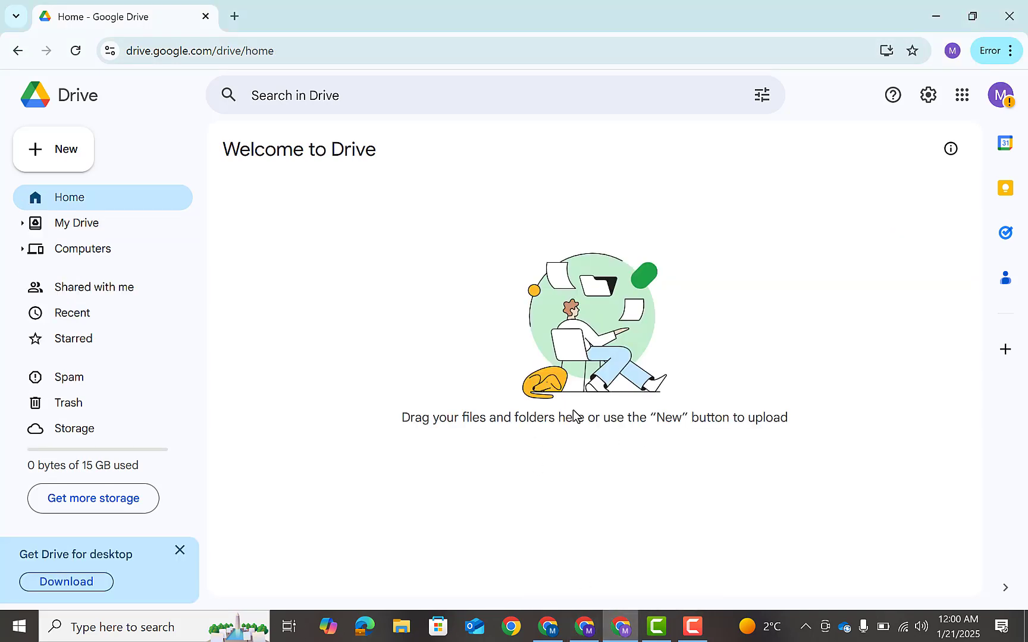
click(58, 154)
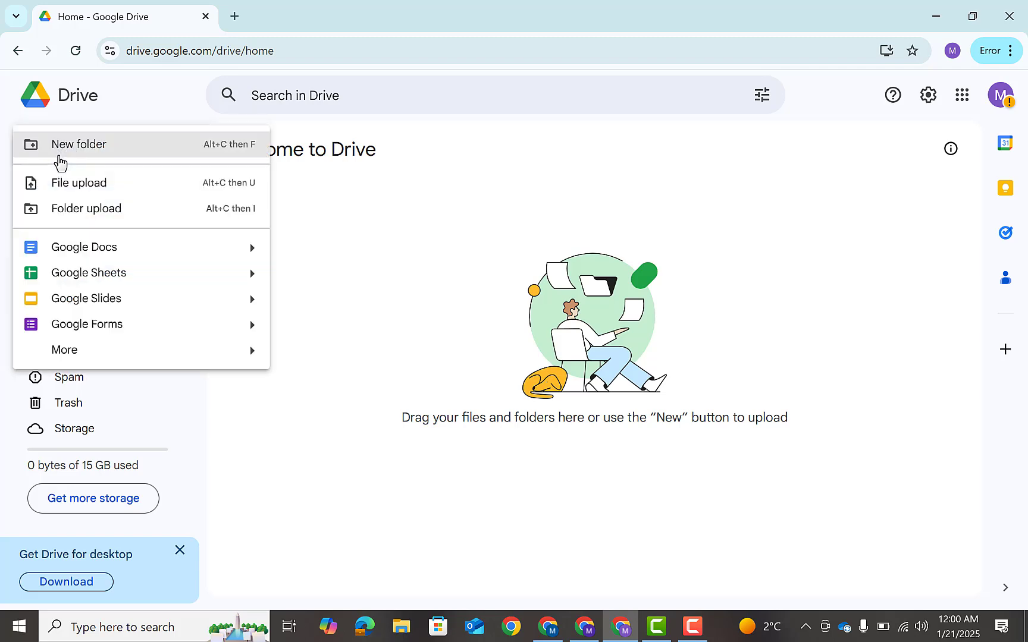
click(97, 145)
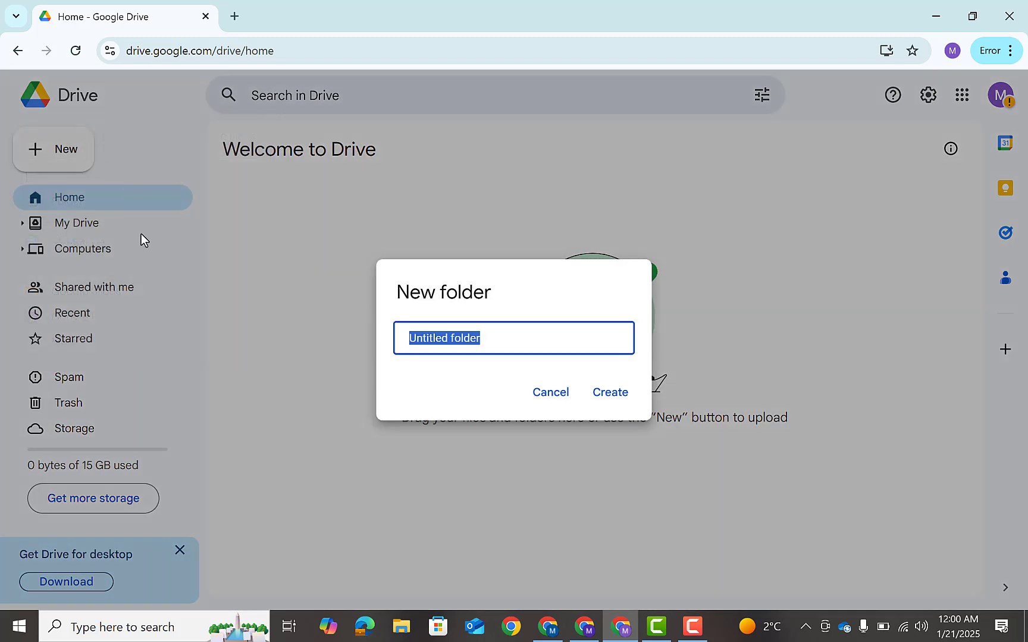
text(Perosonal)
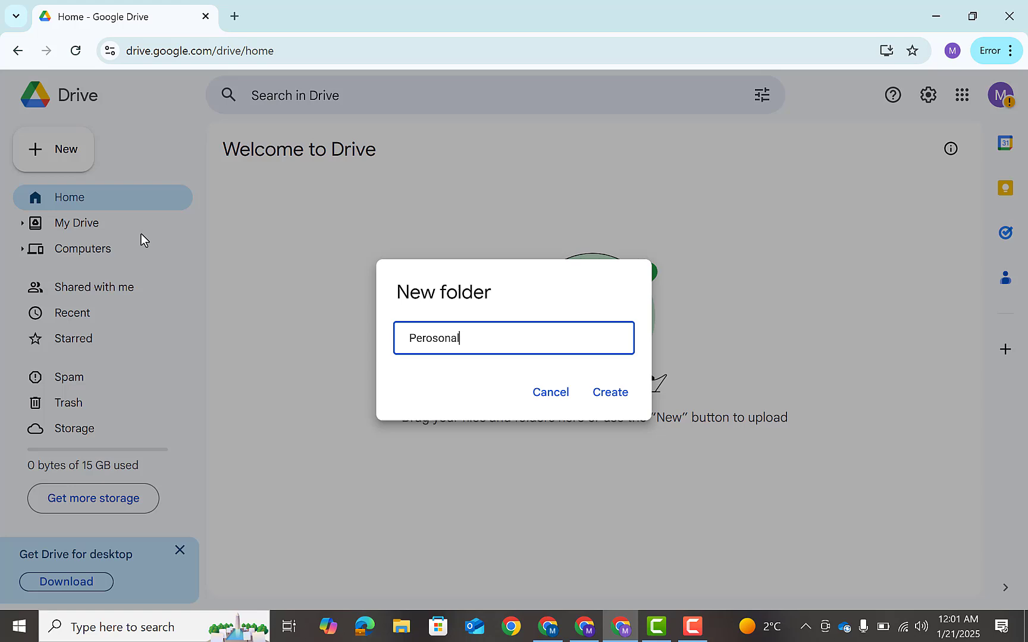
key(BackSpace)
key(BackSpace)
key(BackSpace)
key(BackSpace)
key(BackSpace)
key(BackSpace)
text(sonal files)
click(622, 393)
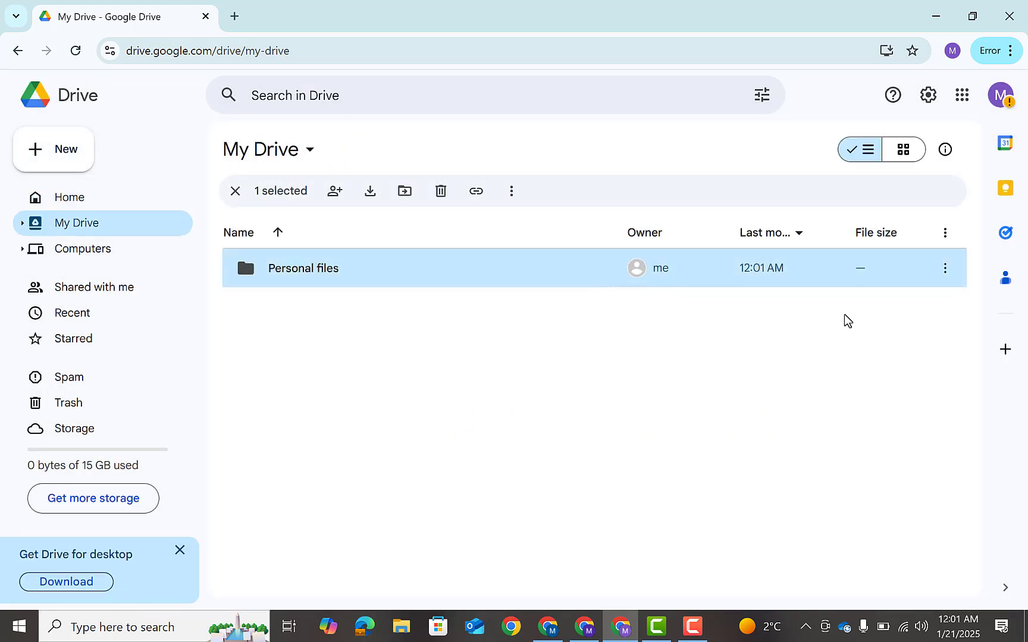
Share the Personal files folder with the main account as Editor
click(940, 275)
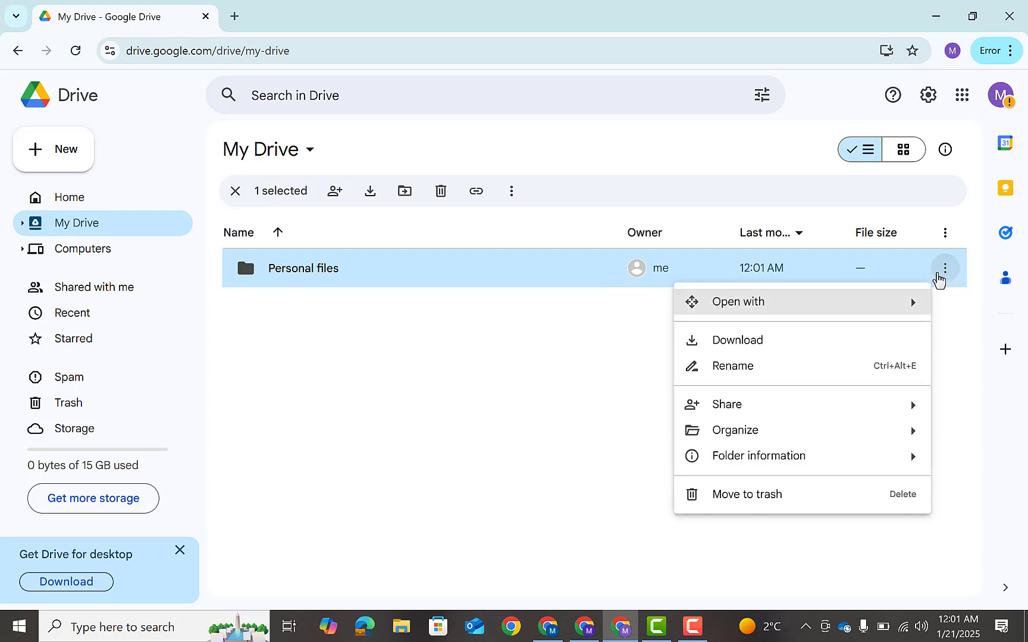
mouse_move(832, 407)
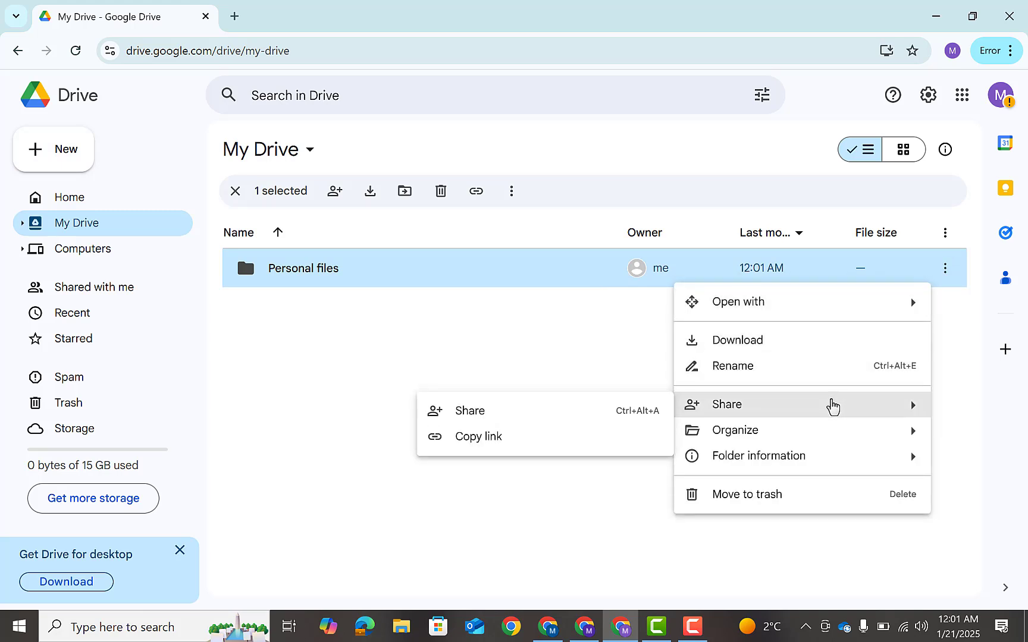
click(651, 410)
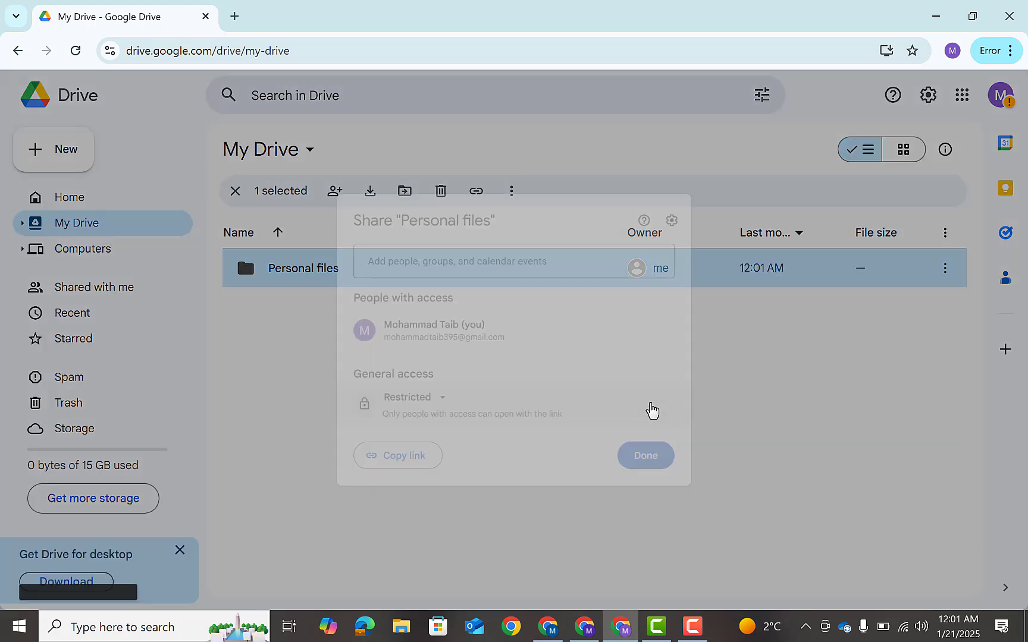
key(ctrl+v)
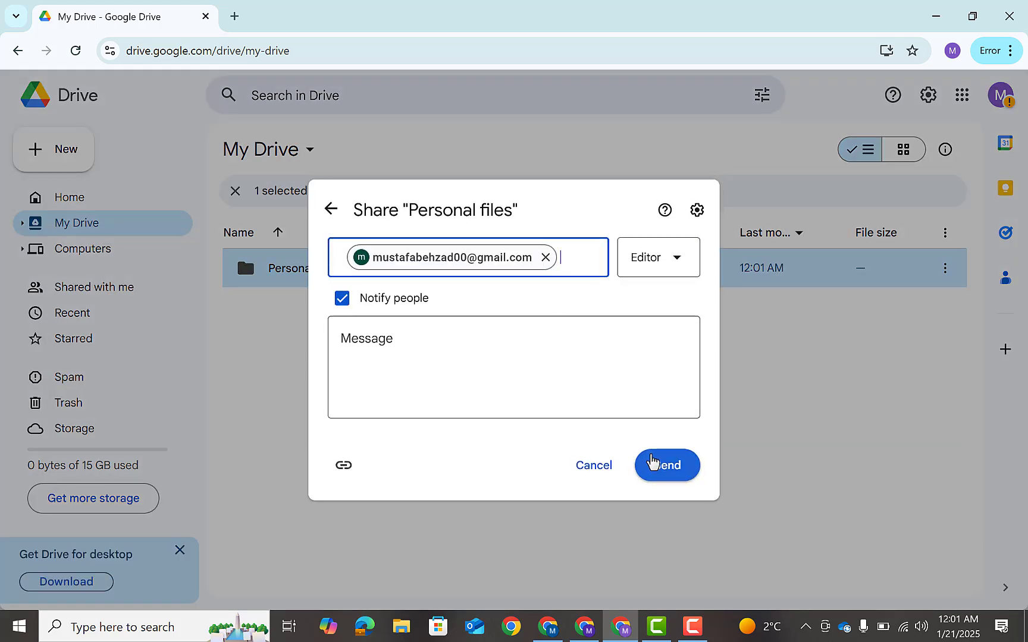
click(652, 461)
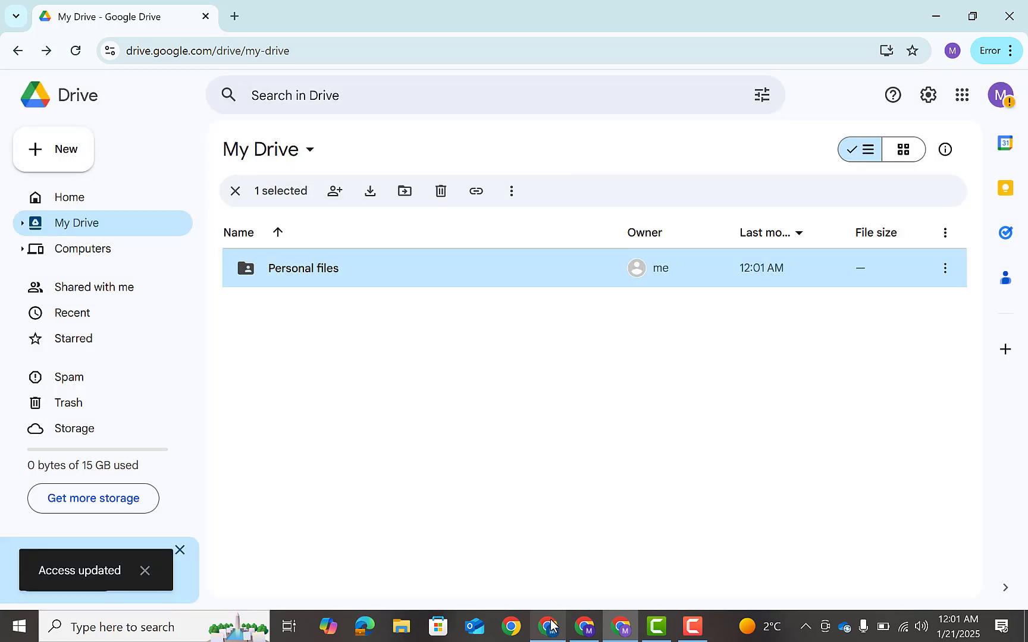
Check each account's Drive window, ending on the main account's Shared with me listing Personal files and Work
click(548, 626)
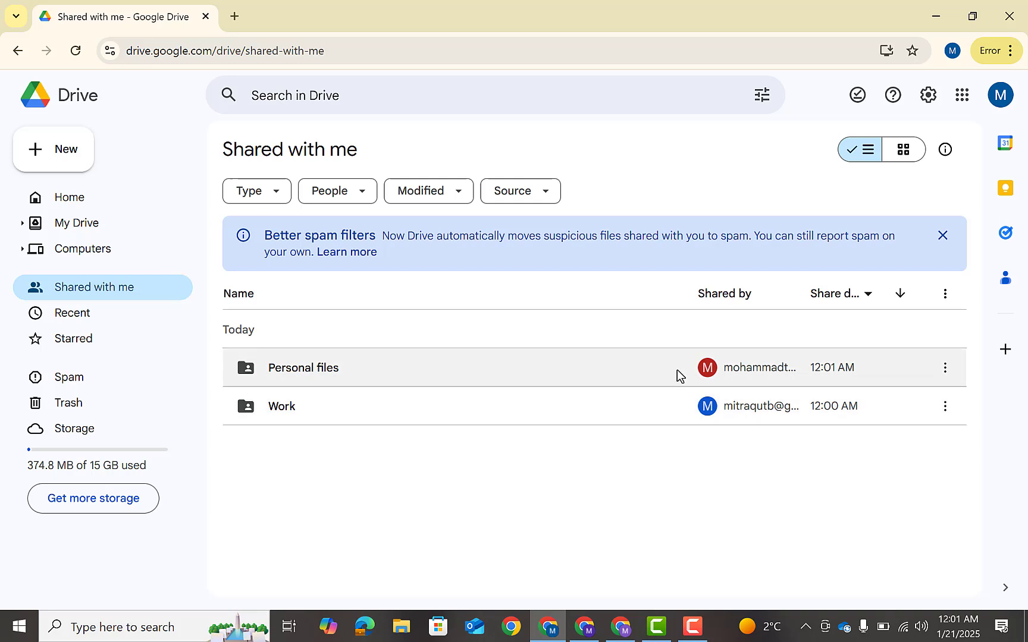
click(577, 632)
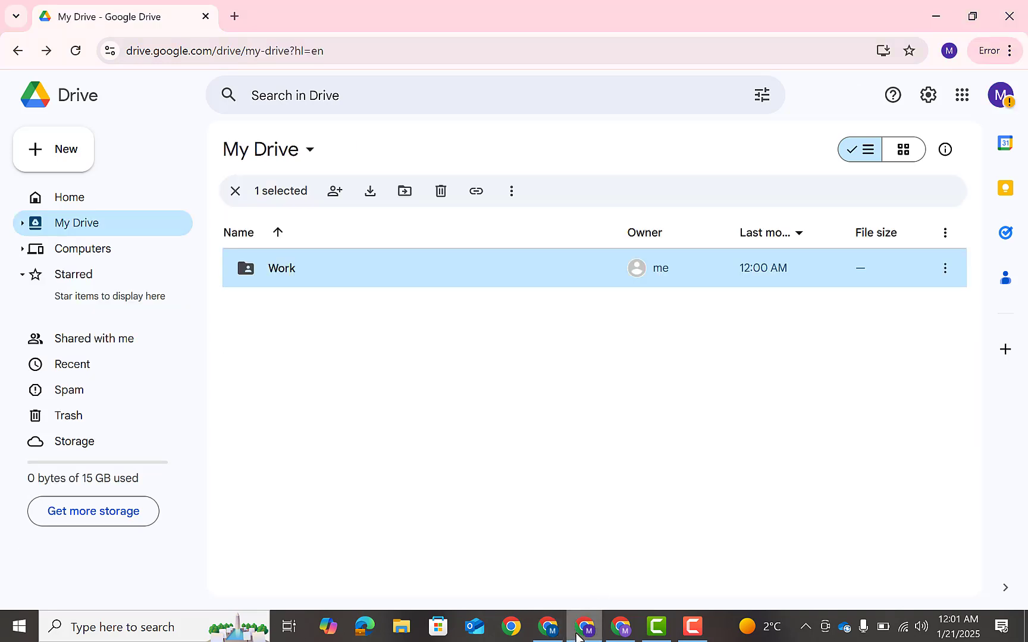
click(625, 629)
click(591, 631)
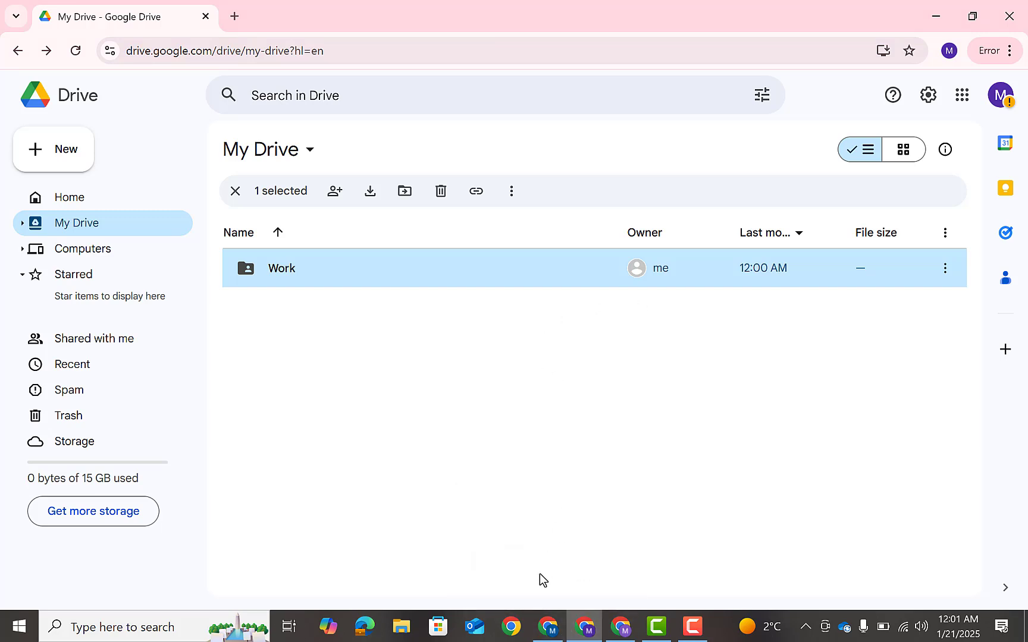
click(548, 628)
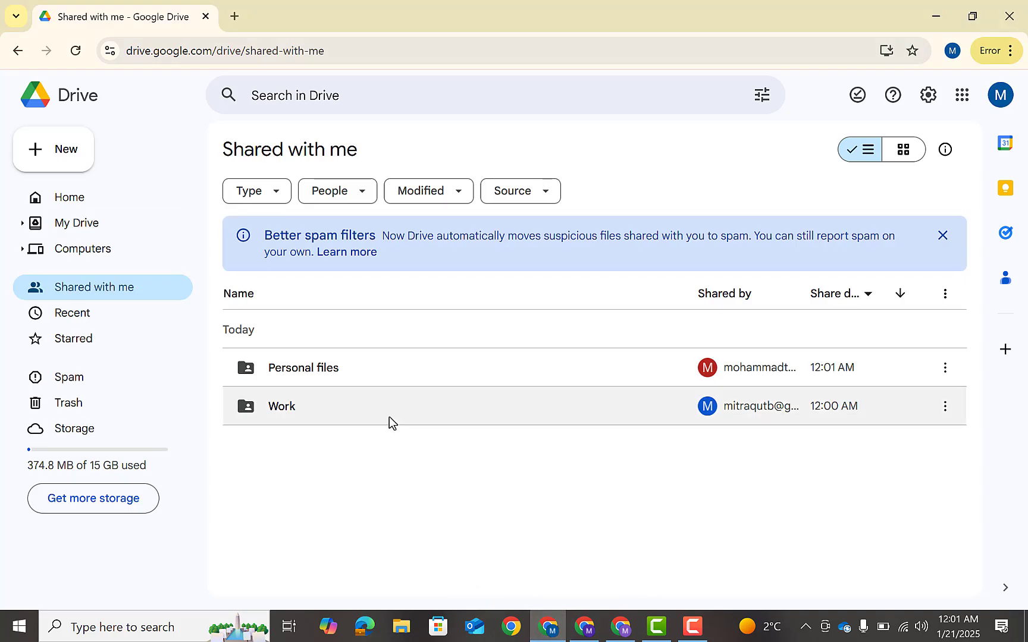